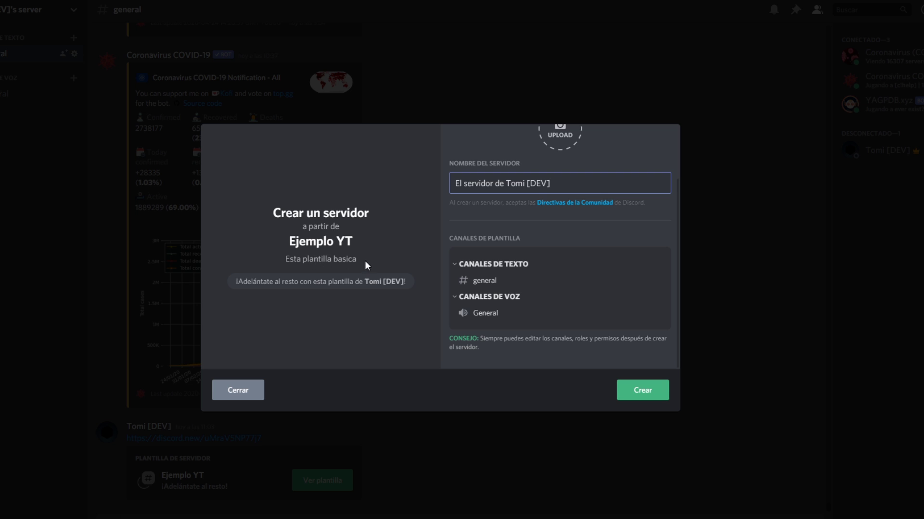
# Create a server from the Ejemplo YT template with its suggested name, and disconnect from the voice channel
pyautogui.click(308, 282)
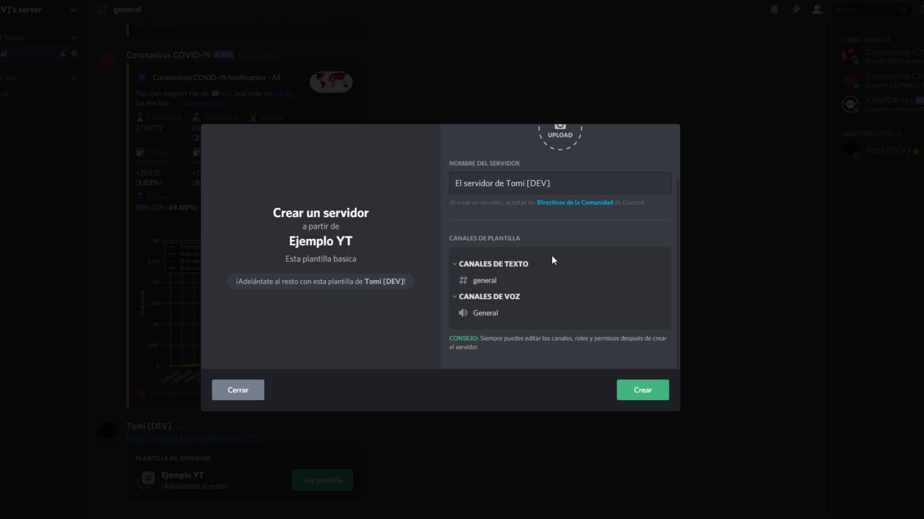
pyautogui.scroll(3, 553, 260)
pyautogui.scroll(-2, 552, 269)
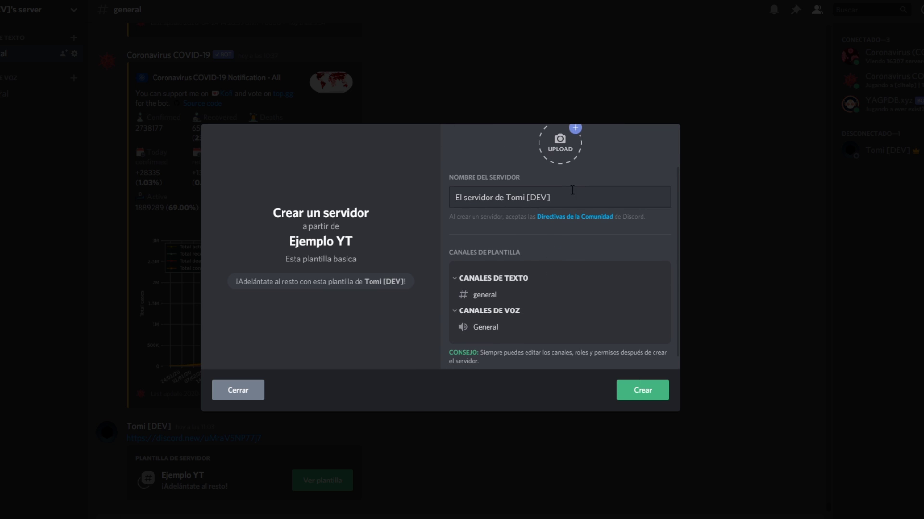
pyautogui.moveTo(553, 197); pyautogui.dragTo(453, 189)
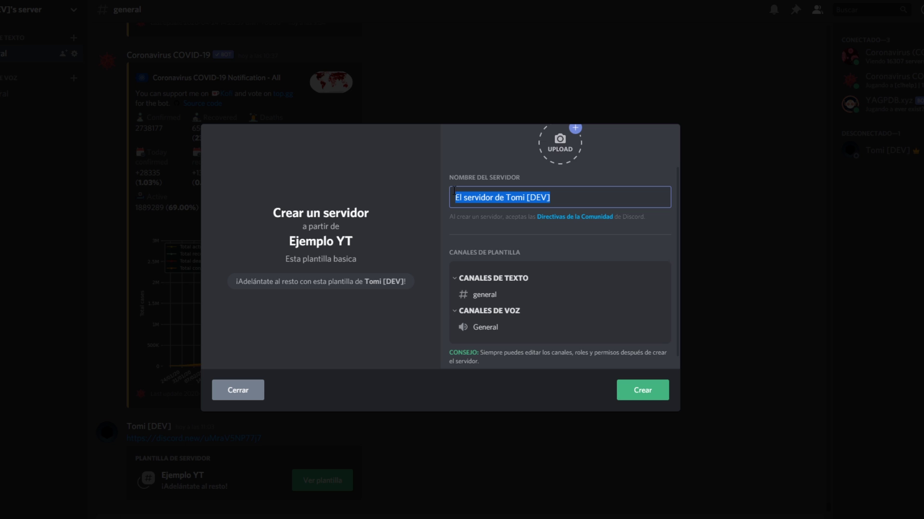
pyautogui.scroll(3, 453, 190)
pyautogui.click(534, 190)
pyautogui.scroll(-3, 504, 343)
pyautogui.scroll(-1, 496, 248)
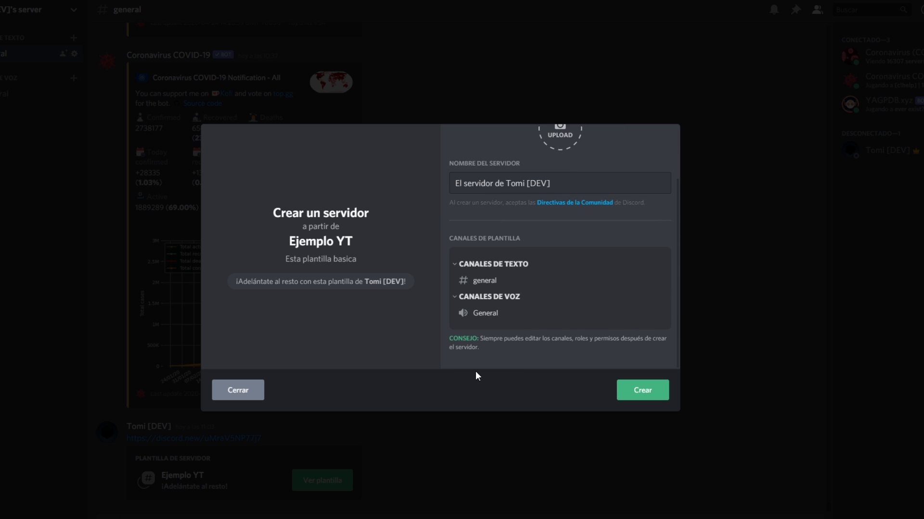
pyautogui.click(644, 388)
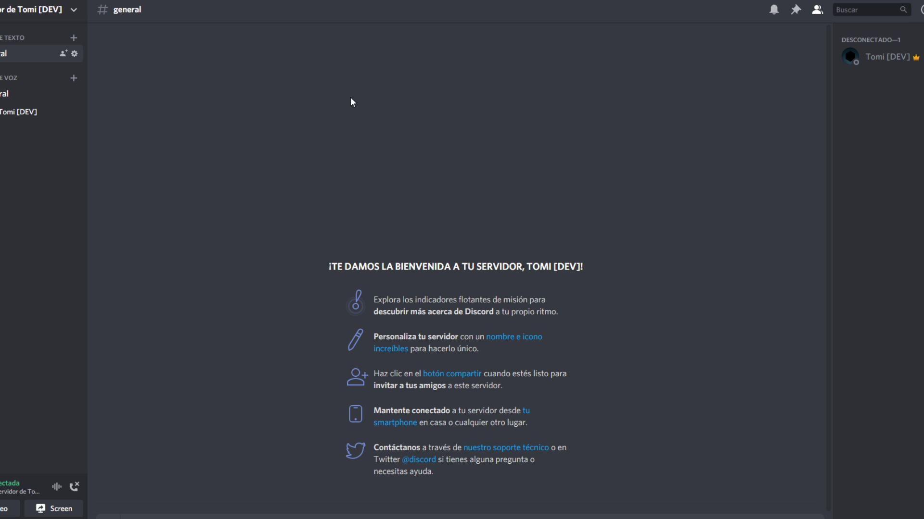
pyautogui.click(74, 487)
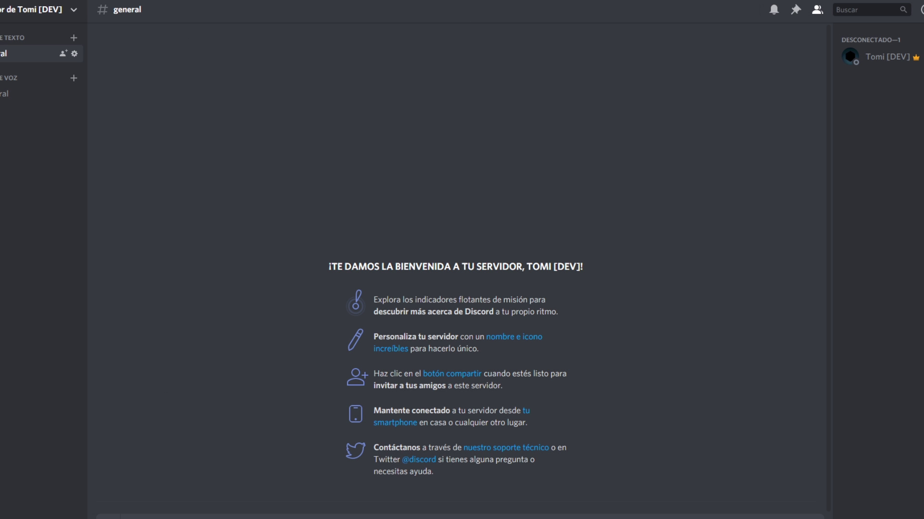
# Open the settings of the group server and view its server template page
pyautogui.click(0, 213)
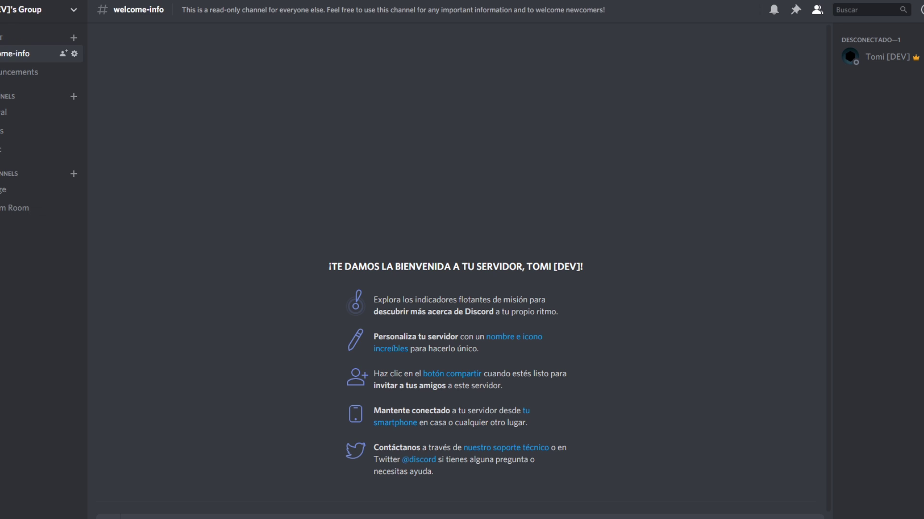
pyautogui.click(48, 12)
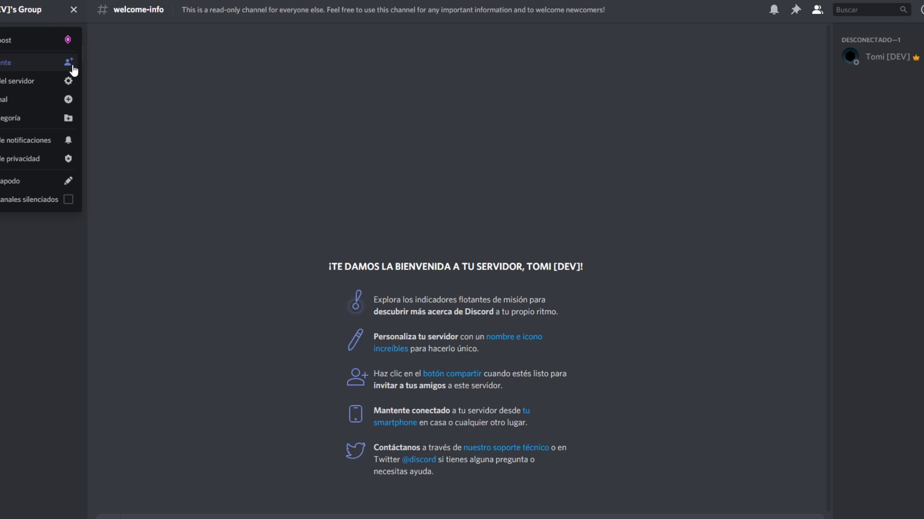
pyautogui.click(66, 81)
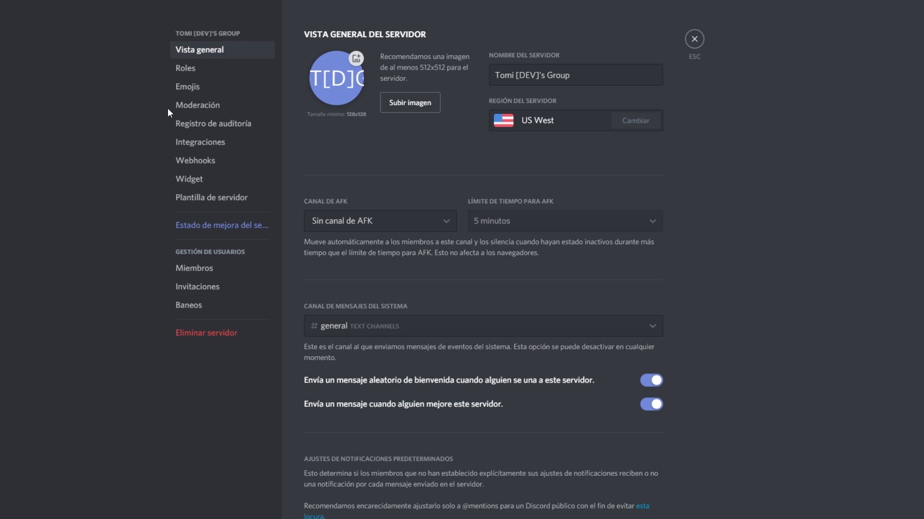
pyautogui.click(198, 194)
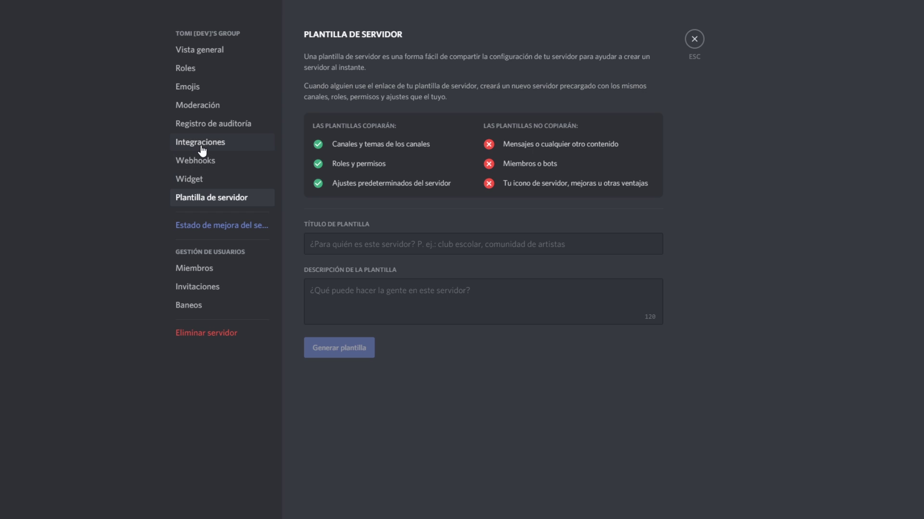
pyautogui.click(189, 72)
pyautogui.scroll(-5, 553, 233)
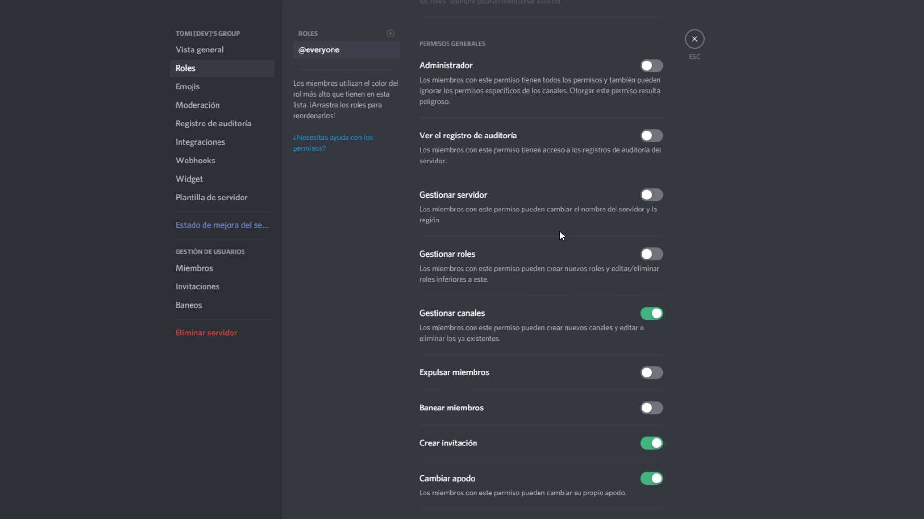
pyautogui.click(650, 195)
pyautogui.scroll(-1, 657, 222)
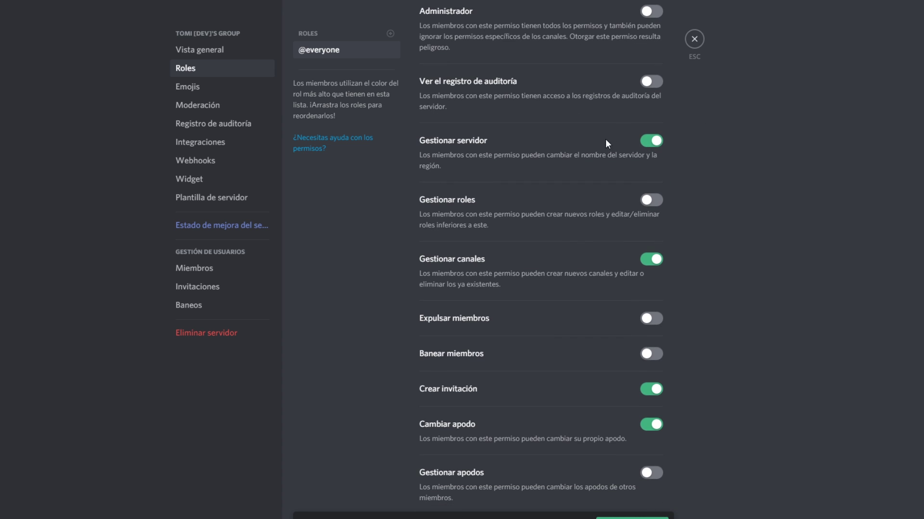
pyautogui.scroll(-6, 460, 236)
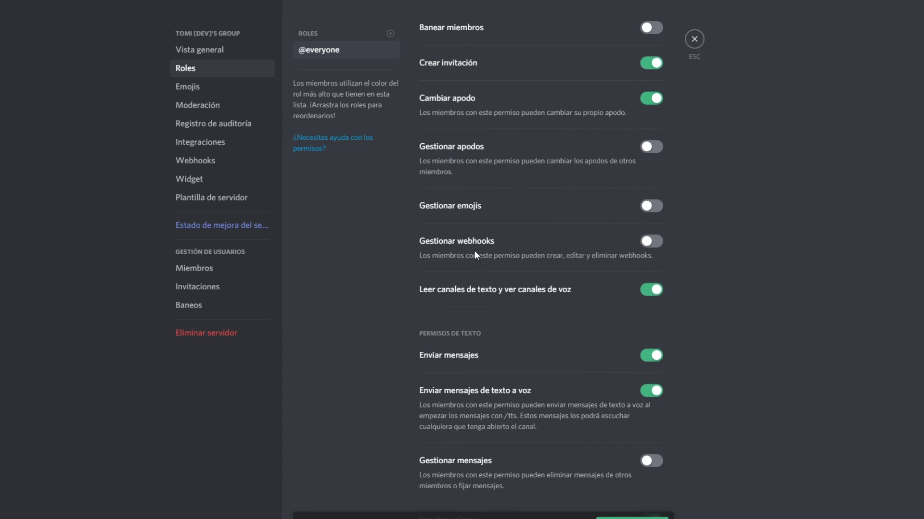
pyautogui.scroll(-5, 589, 296)
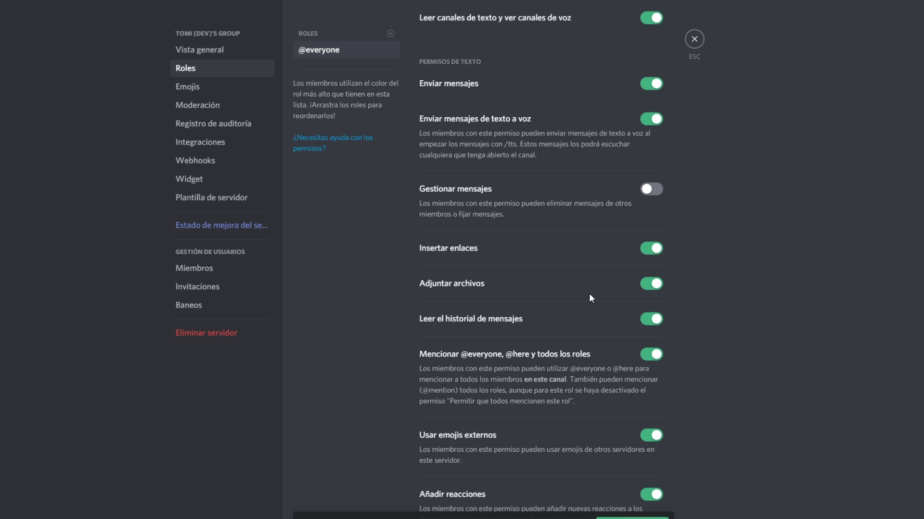
pyautogui.scroll(5, 590, 297)
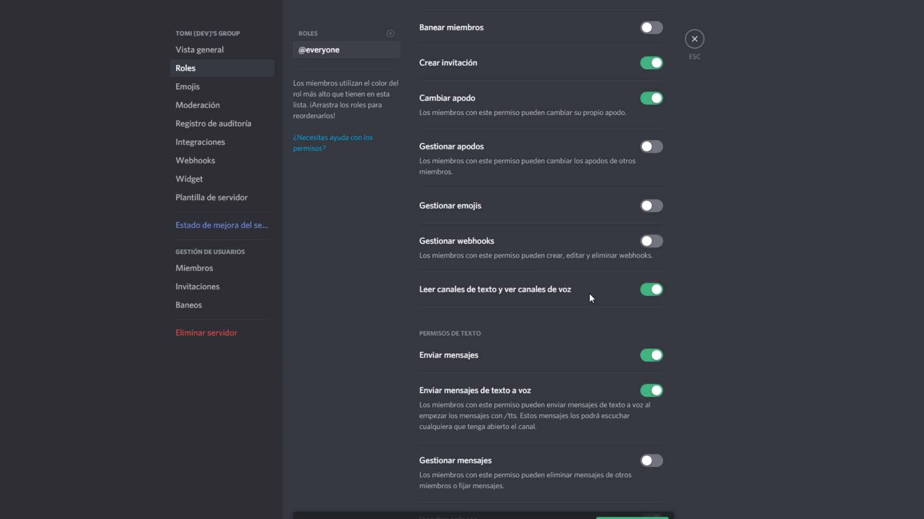
pyautogui.scroll(-14, 589, 294)
pyautogui.scroll(18, 562, 279)
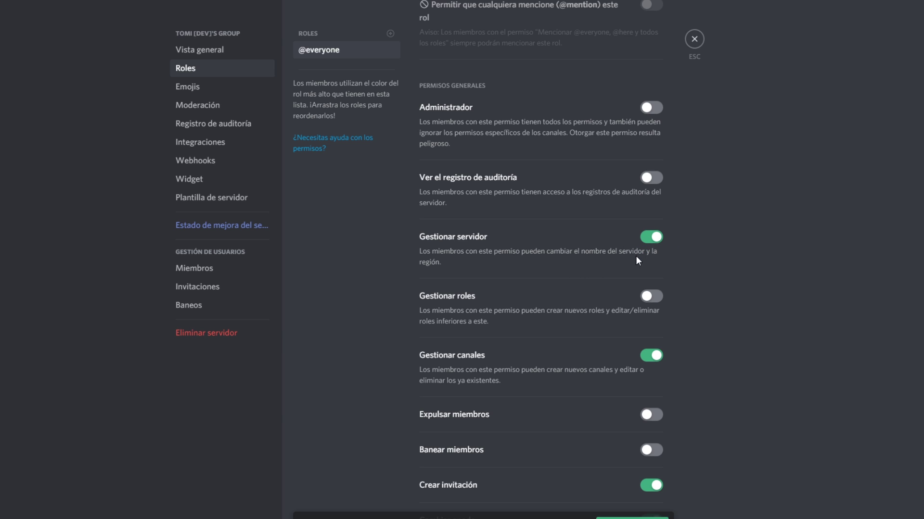
pyautogui.click(640, 297)
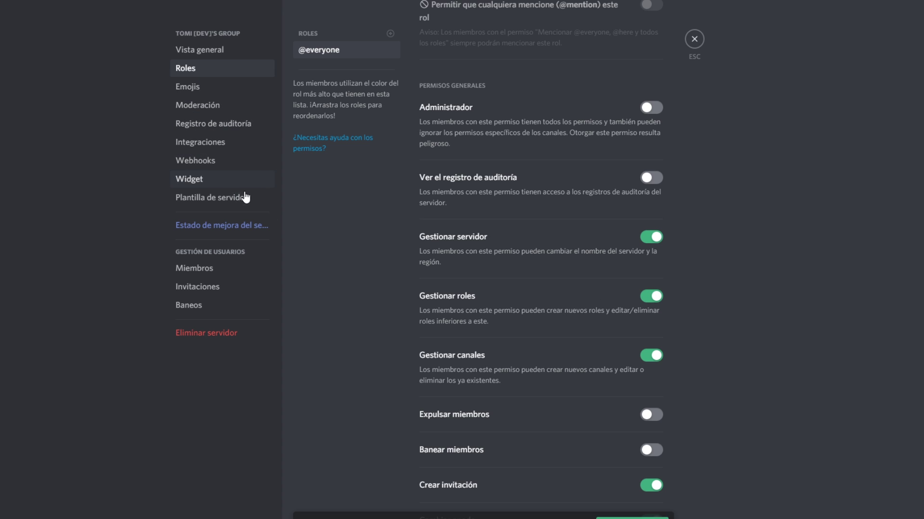
pyautogui.click(654, 296)
pyautogui.click(215, 208)
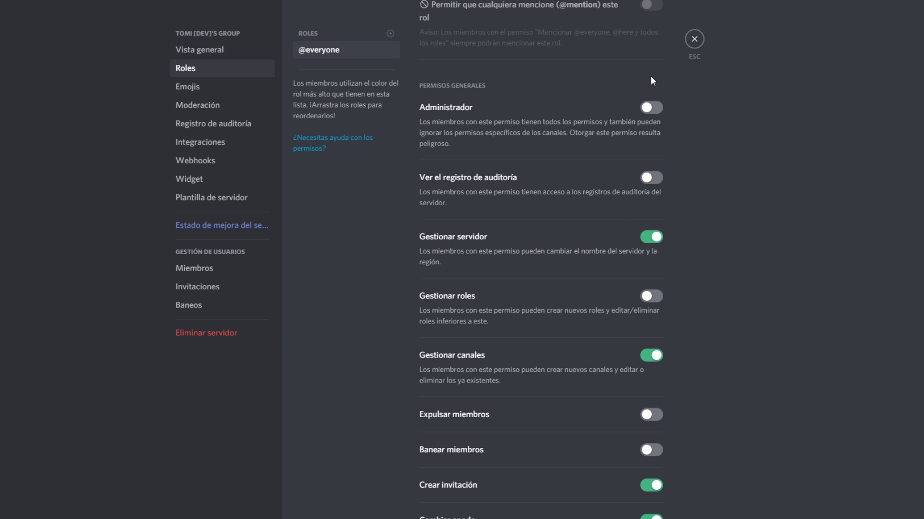
pyautogui.click(694, 38)
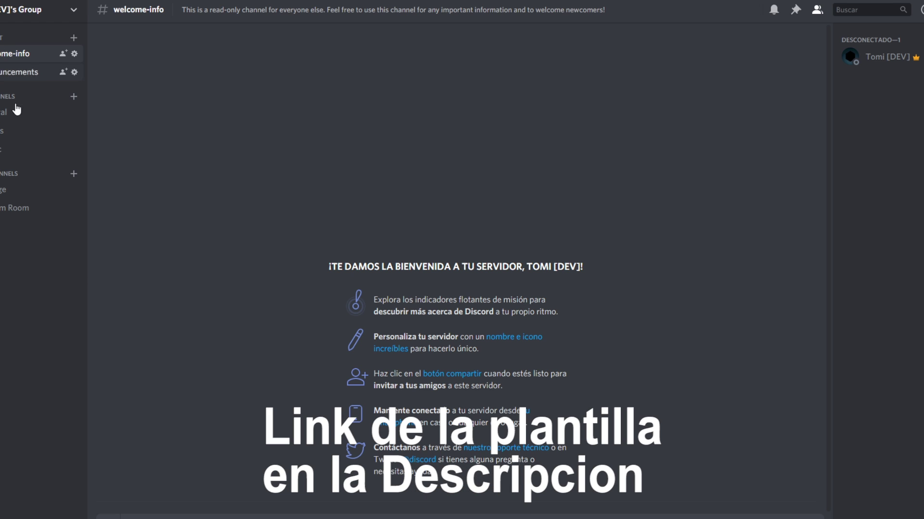
# Rename the group server to DT Plantilla Basica in its settings and save the change
pyautogui.click(29, 10)
pyautogui.click(38, 73)
pyautogui.write('Plantilla Bas')
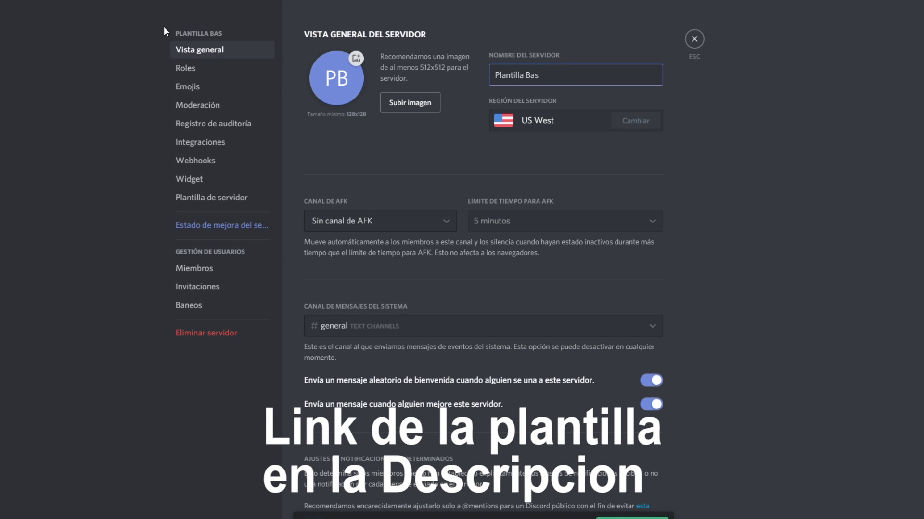
pyautogui.hotkey('ctrl', 'a')
pyautogui.press('BackSpace')
pyautogui.write('DT Plantilla Basica')
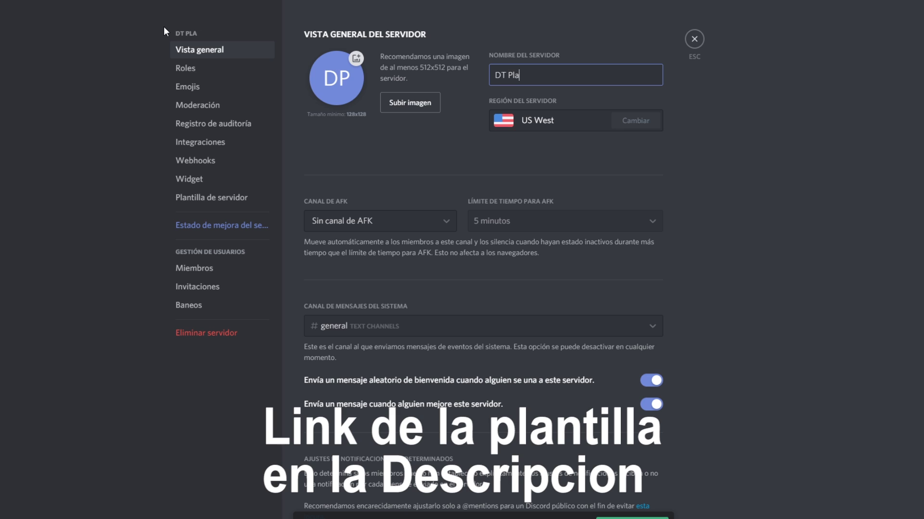
pyautogui.click(631, 518)
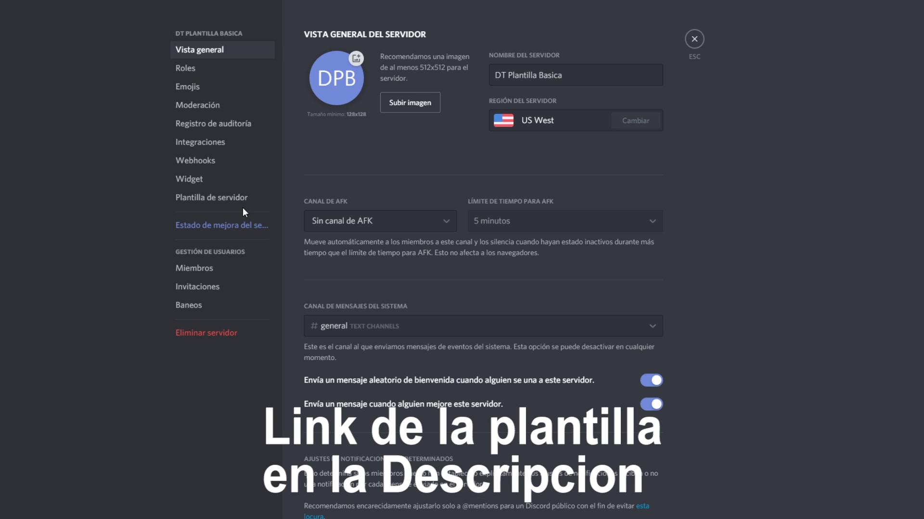
# Add five new roles to the server and name the topmost one Dueño
pyautogui.click(226, 198)
pyautogui.click(193, 87)
pyautogui.click(193, 68)
pyautogui.click(389, 34)
pyautogui.click(389, 33)
pyautogui.click(389, 34)
pyautogui.click(389, 34)
pyautogui.tripleClick(440, 53)
pyautogui.write('Dueñp')
pyautogui.press('BackSpace')
pyautogui.write('o')
# Name the second role Administrador and the third role Moderador
pyautogui.click(314, 67)
pyautogui.hotkey('ctrl', 'a')
pyautogui.write('Administrador')
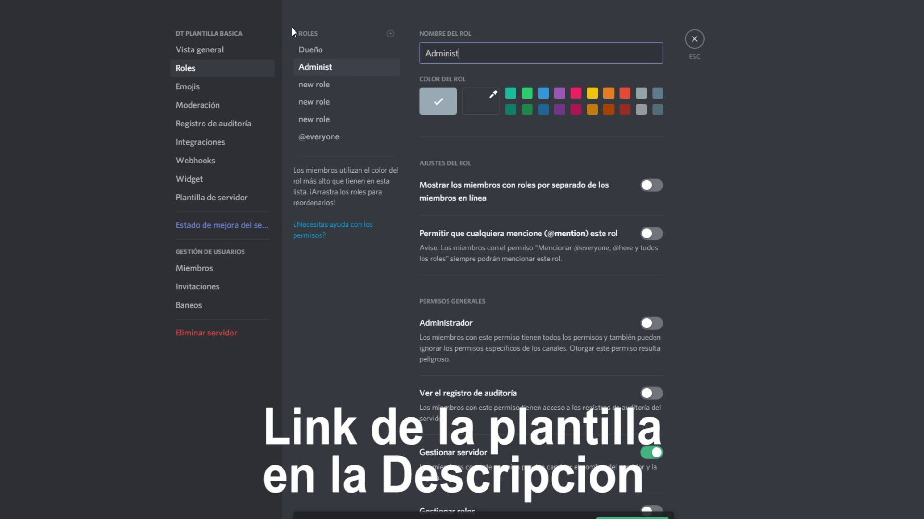
pyautogui.click(314, 84)
pyautogui.hotkey('ctrl', 'a')
pyautogui.write('Moderador')
# Name the fourth role Ayudante and the fifth role Usuario
pyautogui.click(314, 101)
pyautogui.hotkey('ctrl', 'a')
pyautogui.write('Ay')
pyautogui.press('BackSpace')
pyautogui.press('BackSpace')
pyautogui.write('y')
pyautogui.press('BackSpace')
pyautogui.write('Ayudante')
pyautogui.click(314, 119)
pyautogui.hotkey('ctrl', 'a')
pyautogui.write('M')
pyautogui.press('BackSpace')
pyautogui.write('Usuario')
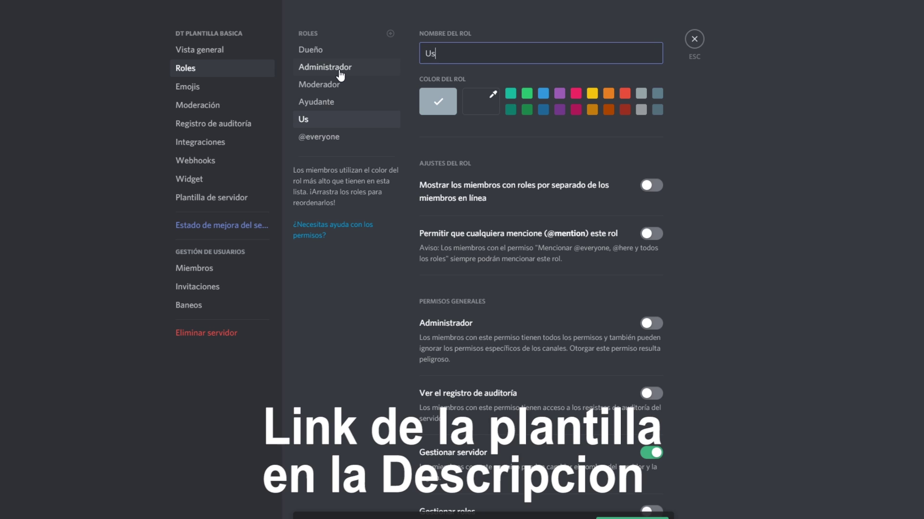
# Colour the roles: Usuario blue, Ayudante green, Moderador purple, Administrador yellow and Dueño red
pyautogui.click(542, 94)
pyautogui.click(316, 102)
pyautogui.click(526, 93)
pyautogui.click(319, 84)
pyautogui.click(559, 93)
pyautogui.click(325, 67)
pyautogui.click(592, 93)
pyautogui.click(311, 50)
pyautogui.click(625, 94)
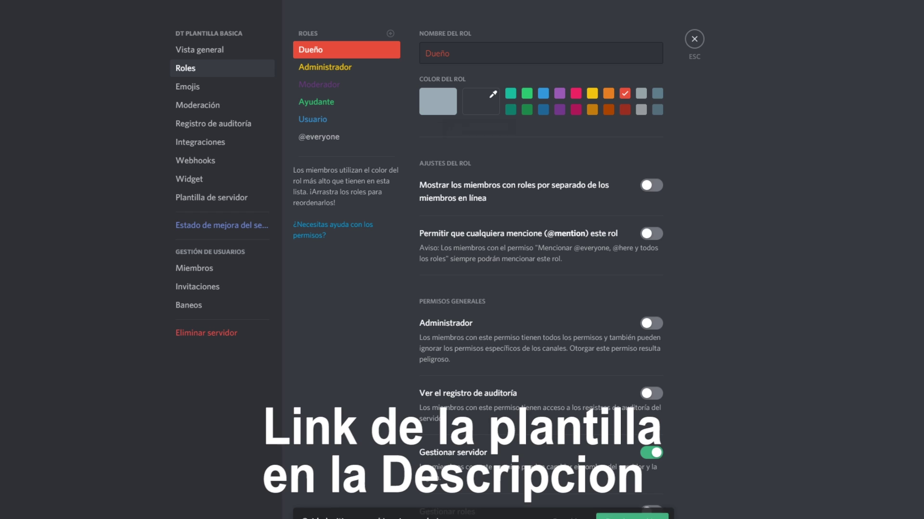
# Add a new role named VIP and give it the pink colour
pyautogui.click(390, 33)
pyautogui.write('VIP')
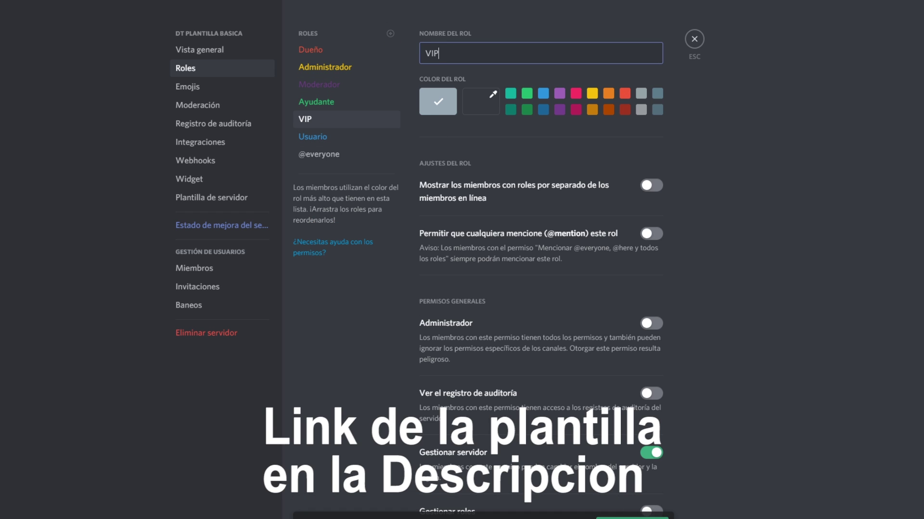
pyautogui.click(480, 101)
pyautogui.click(480, 101)
pyautogui.click(575, 96)
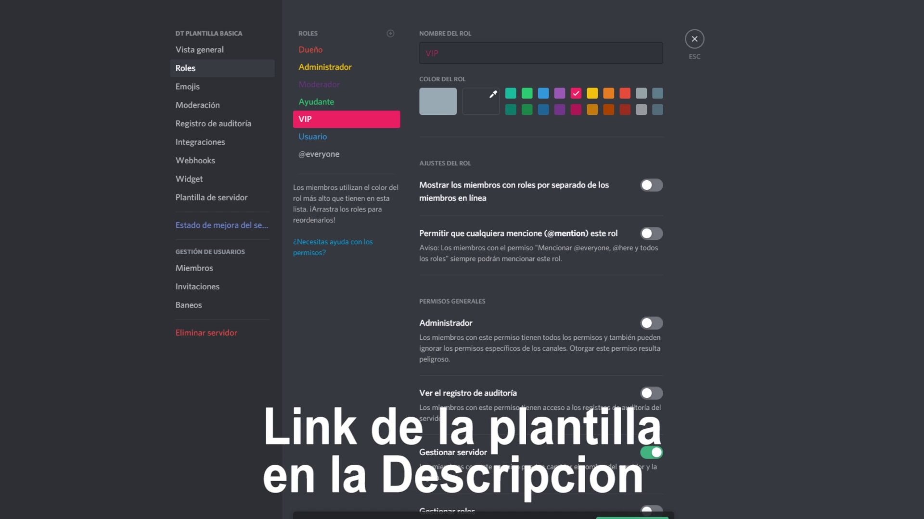